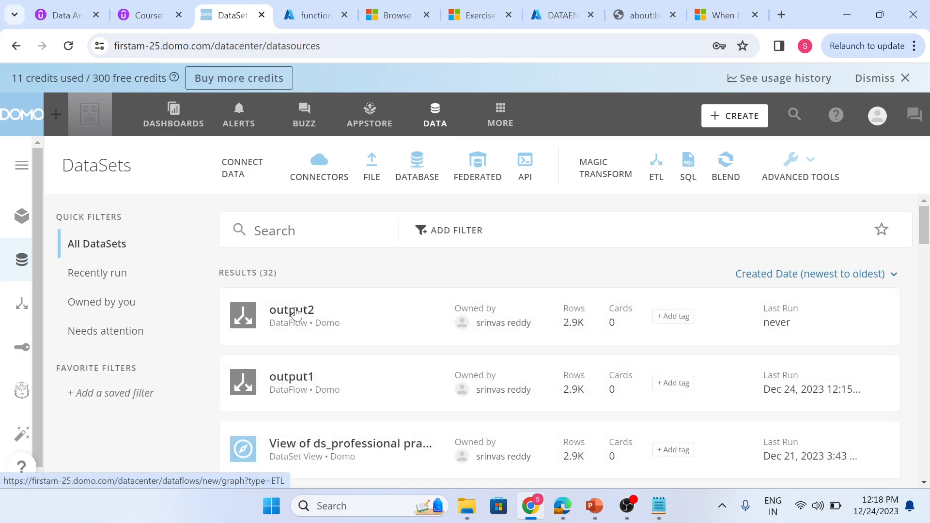
Step: Open the DataFlow that produces the output2 dataset and bring up its schedule settings, checking the available time zones
left_click(307, 312)
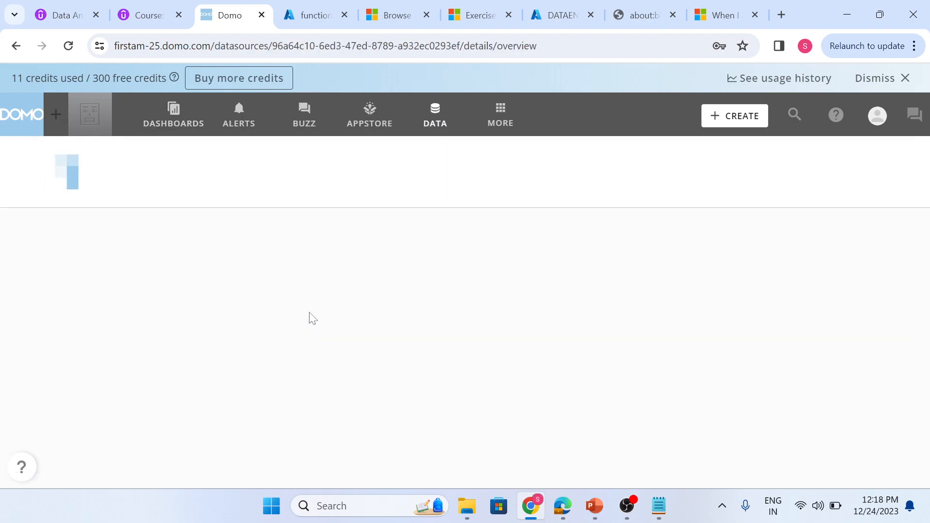
left_click(714, 158)
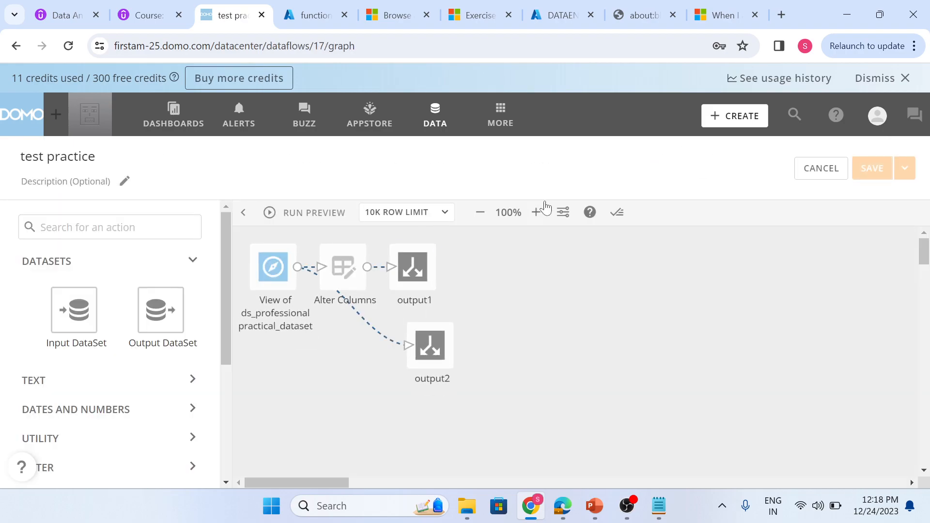
left_click(563, 212)
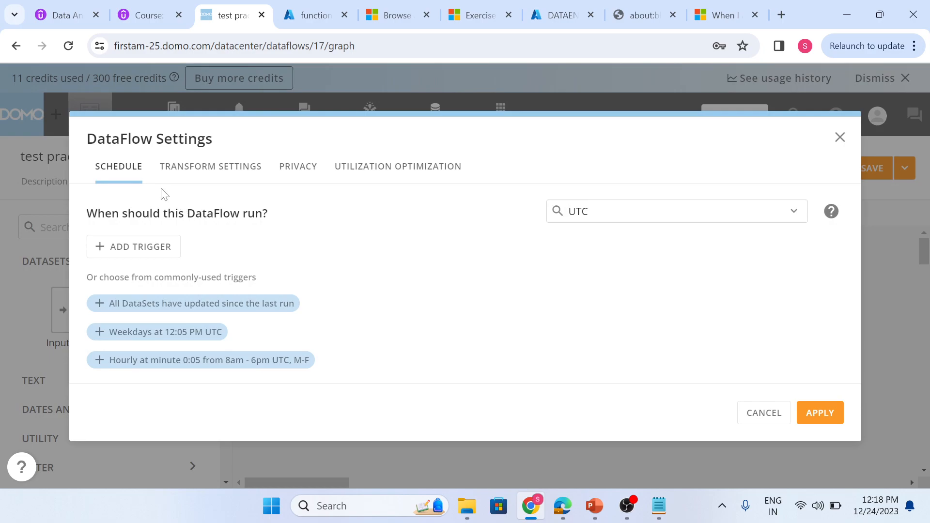
left_click(623, 209)
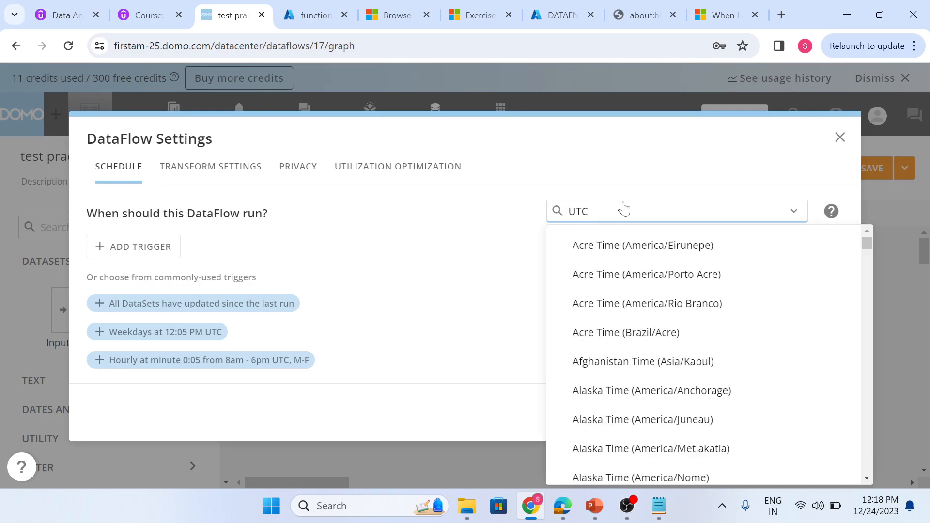
left_click(461, 260)
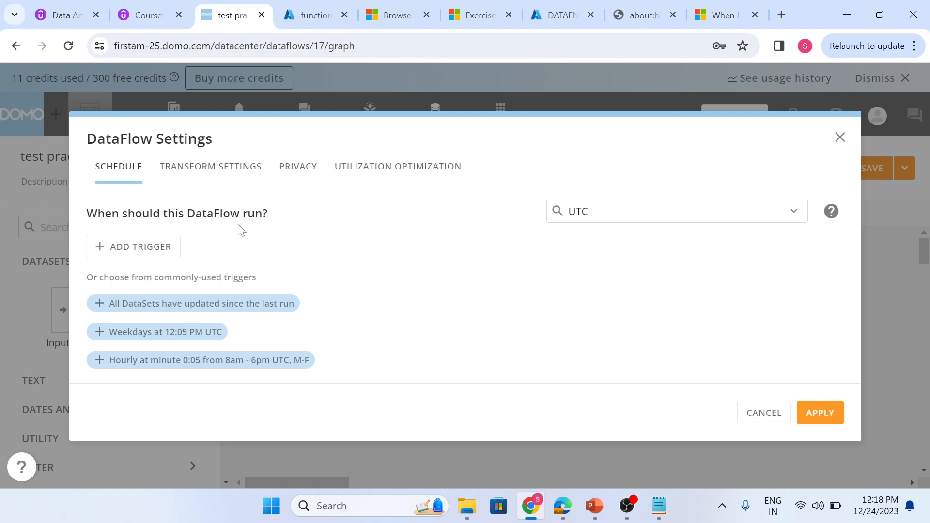
Step: Add a trigger that runs the DataFlow when View of ds_professional practical_dataset updates
left_click(148, 255)
scroll(253, 280, "down", 2)
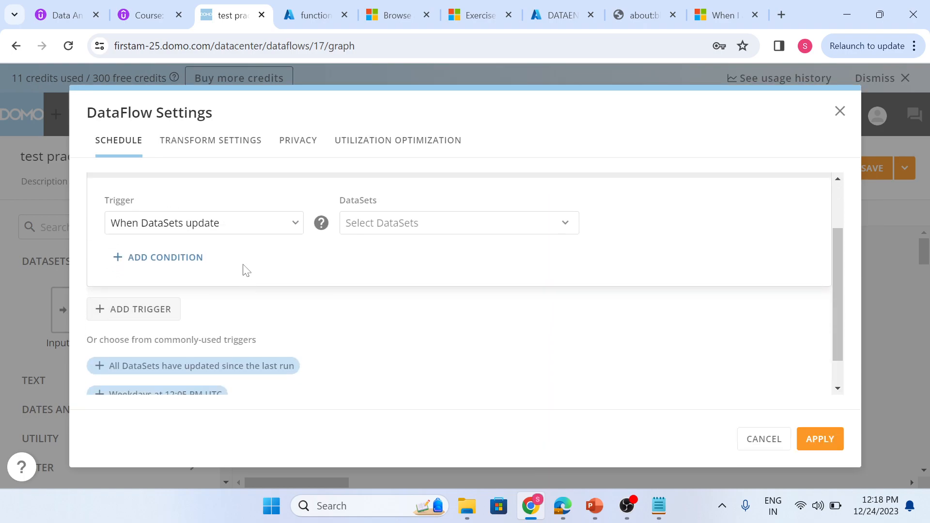
left_click(257, 234)
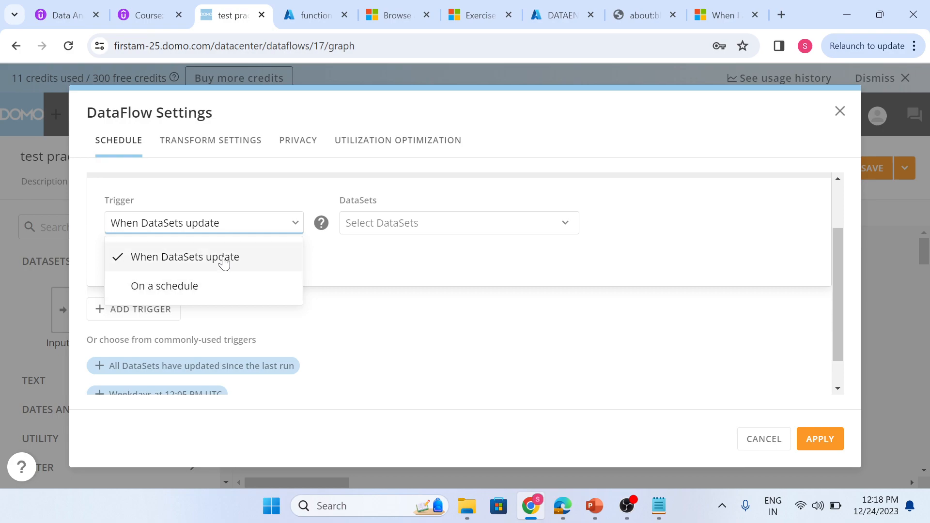
left_click(388, 230)
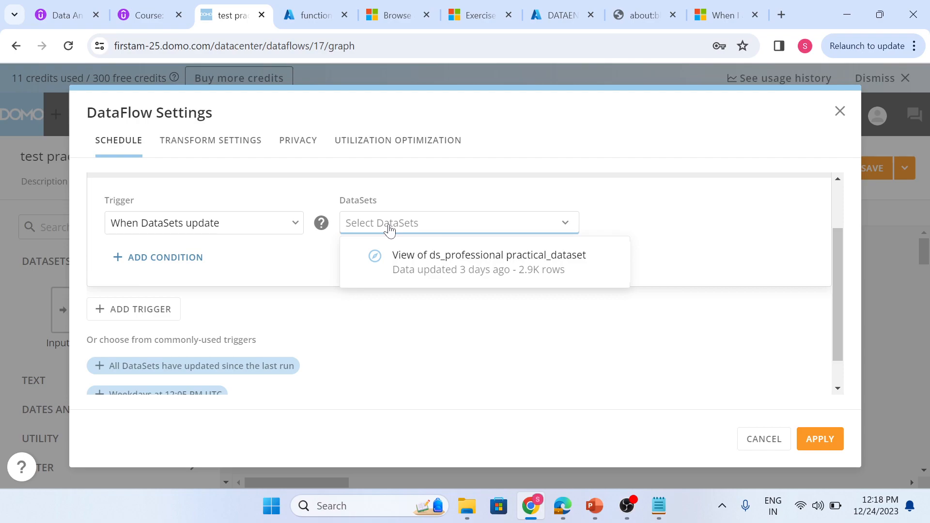
left_click(405, 252)
left_click(292, 283)
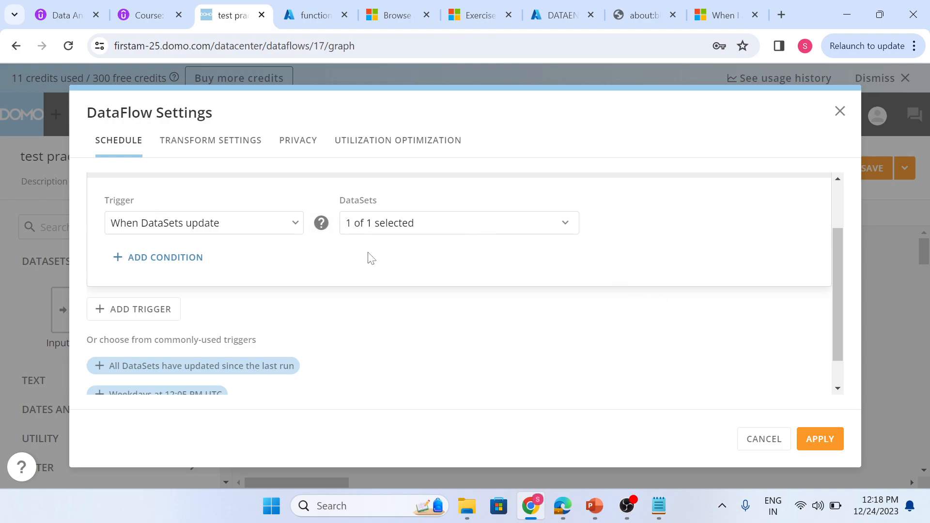
Step: Change the trigger type to On a schedule
scroll(372, 260, "down", 1)
scroll(370, 260, "up", 3)
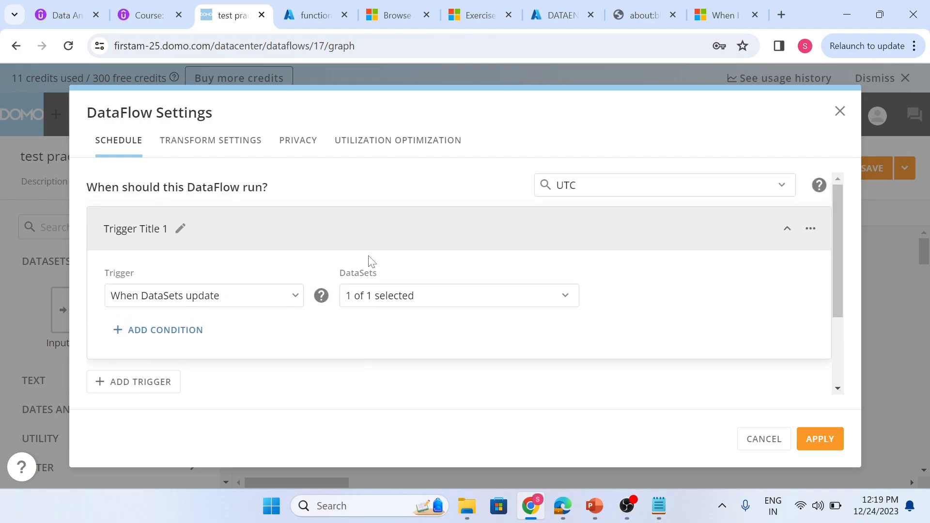
scroll(371, 261, "down", 2)
left_click(201, 189)
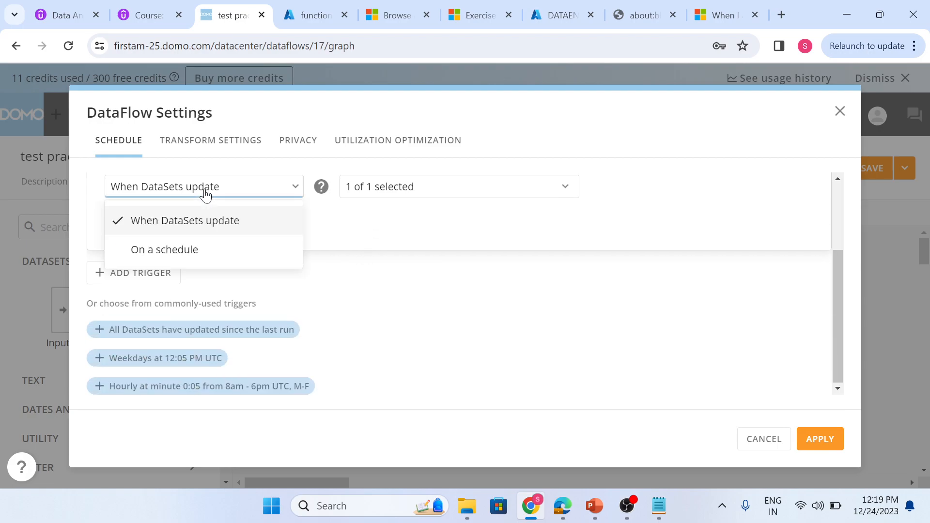
left_click(190, 249)
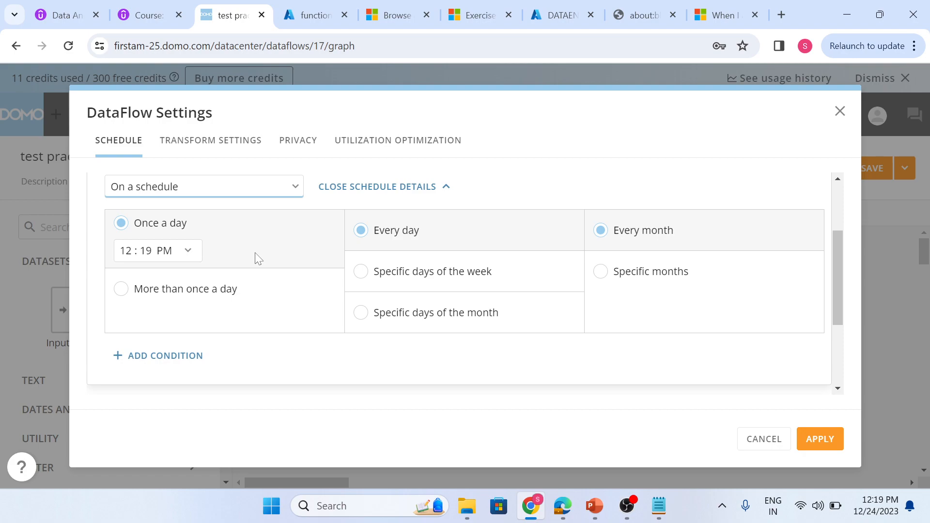
Step: Set the once-a-day run time to 01:19 PM
left_click(183, 253)
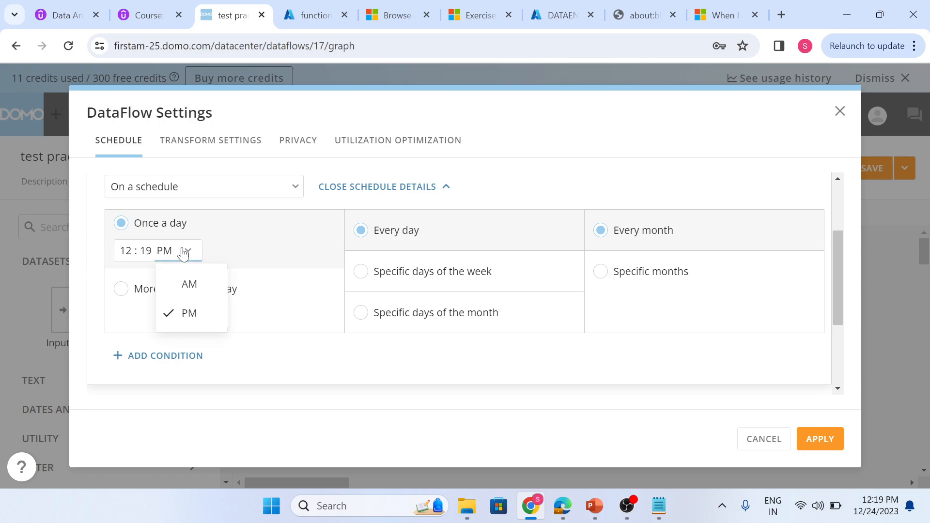
left_click(125, 251)
left_click(131, 250)
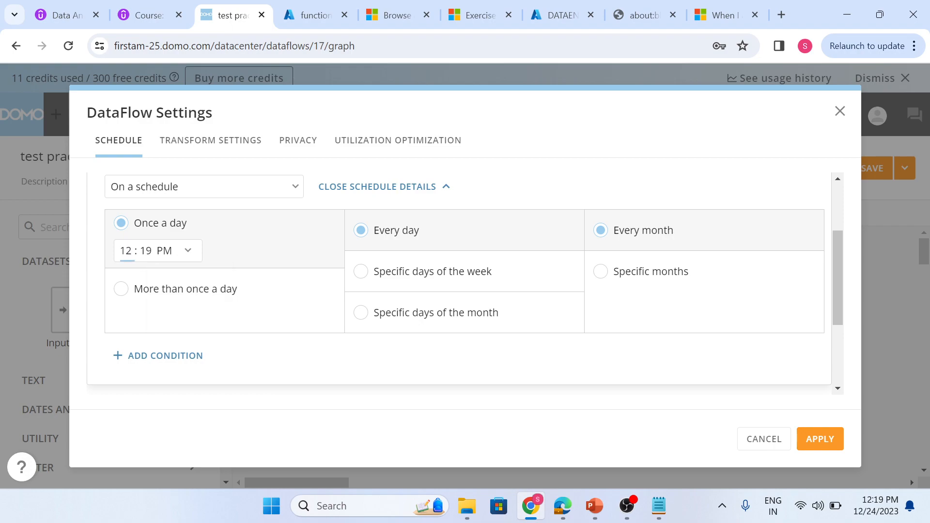
key("Up")
left_click(188, 252)
left_click(248, 251)
Step: Restrict the schedule to specific days of the week, trying ordinal and weekday choices up to the second Wednesday
left_click(396, 271)
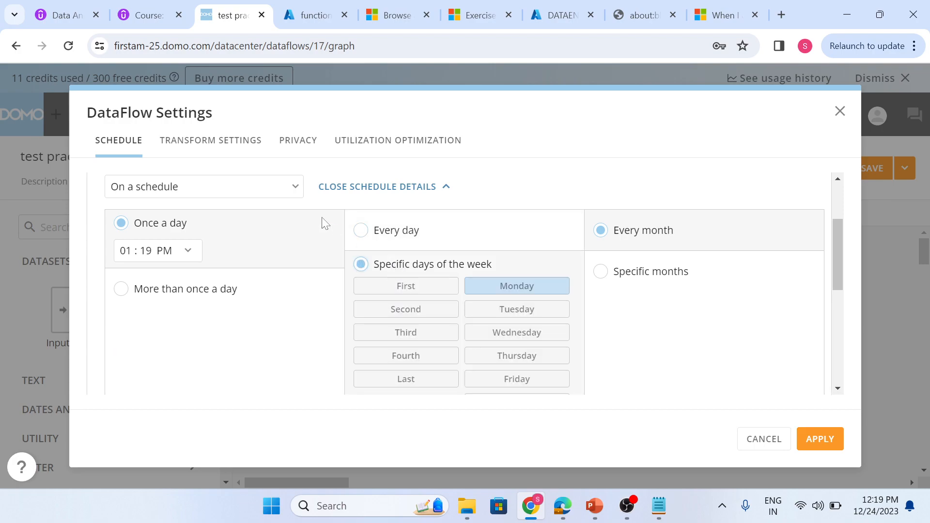
left_click(406, 287)
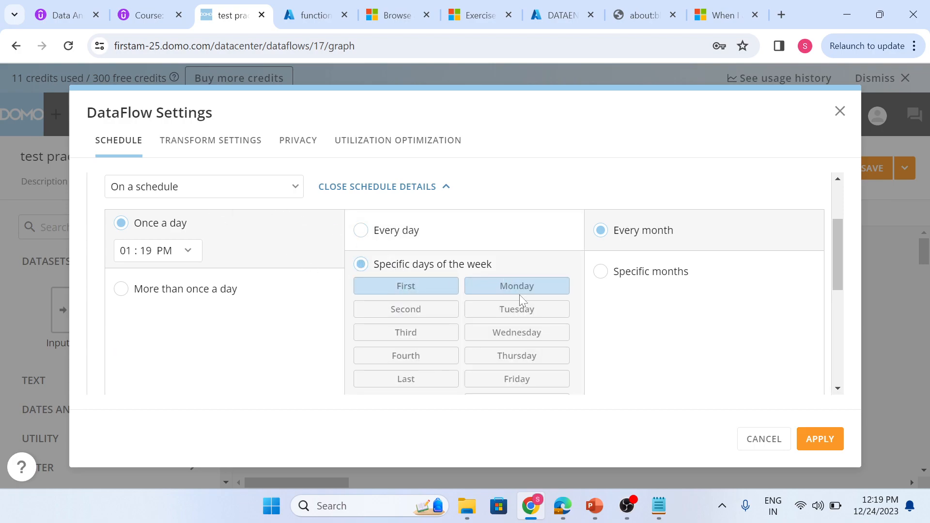
left_click(517, 310)
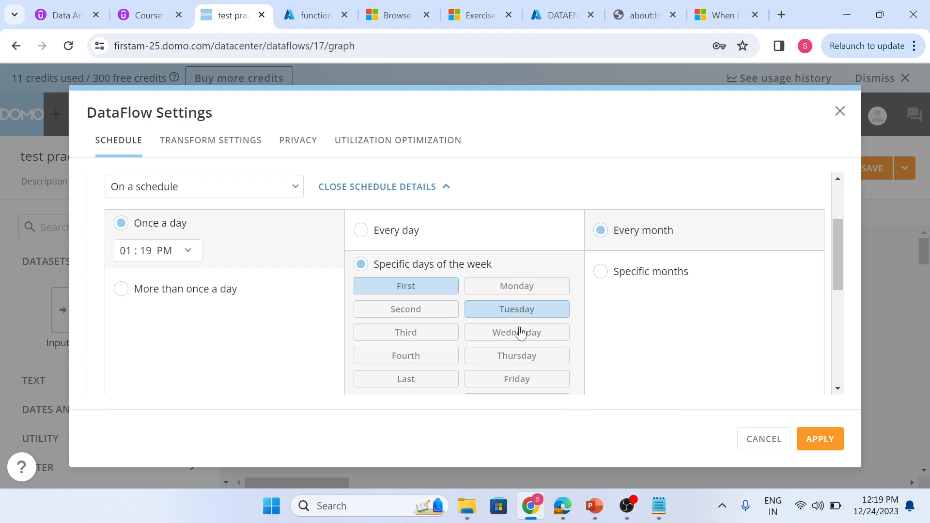
left_click(425, 310)
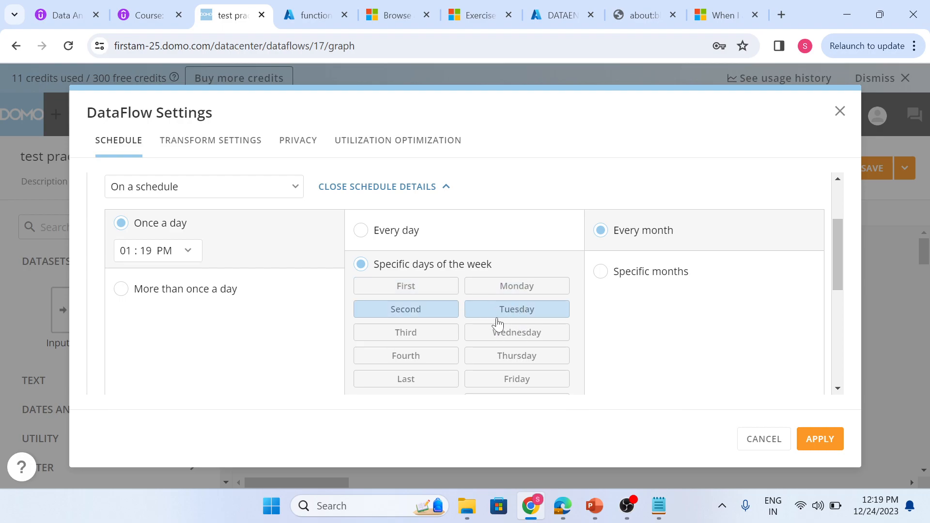
left_click(500, 334)
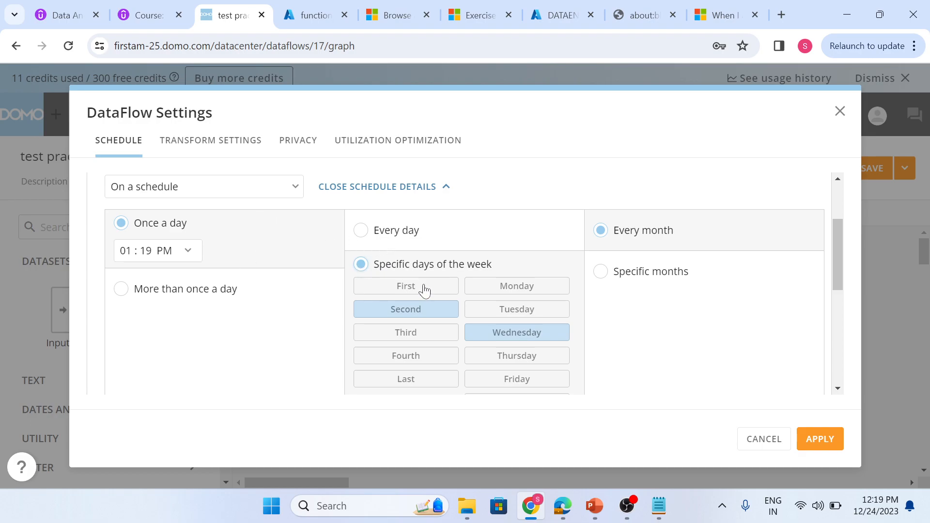
Step: Switch the schedule to specific days of the month, with only day 2 selected
scroll(423, 286, "down", 5)
scroll(432, 300, "up", 2)
left_click(423, 328)
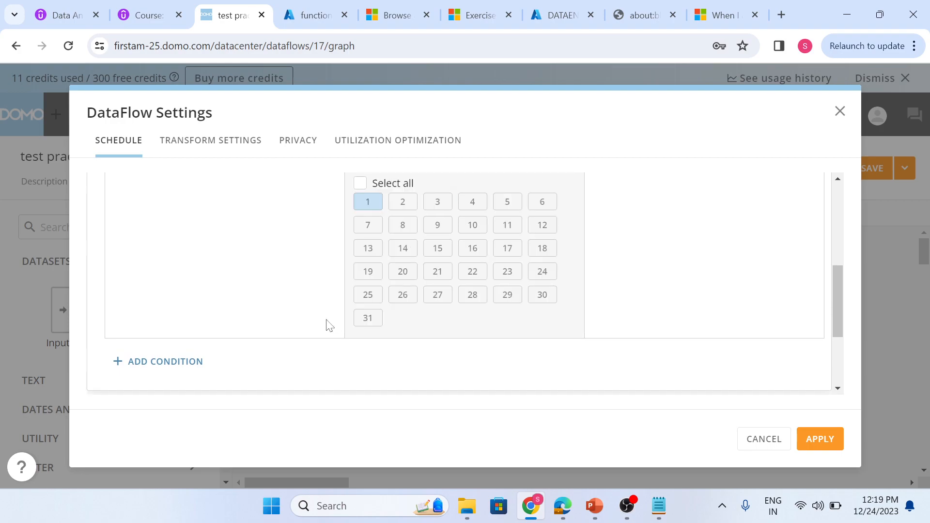
scroll(322, 325, "up", 4)
scroll(409, 310, "down", 2)
scroll(434, 311, "down", 1)
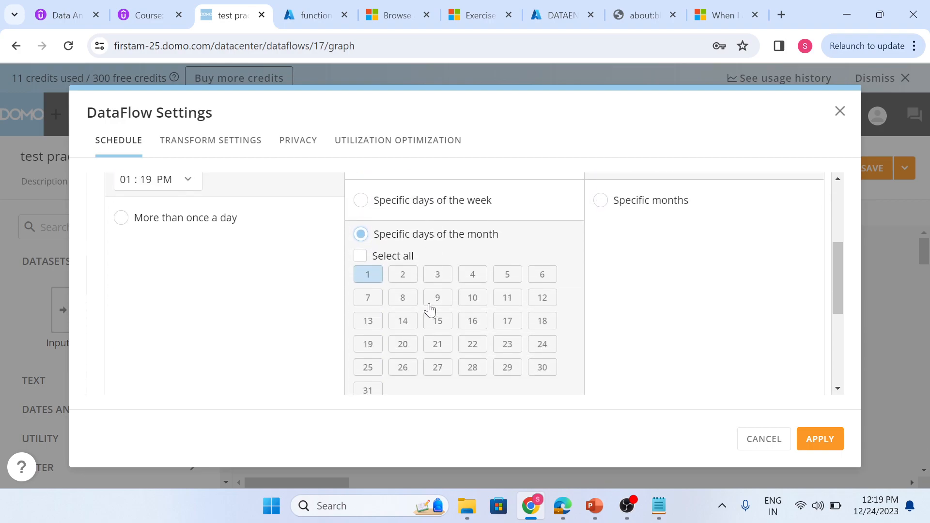
left_click(399, 280)
left_click(375, 276)
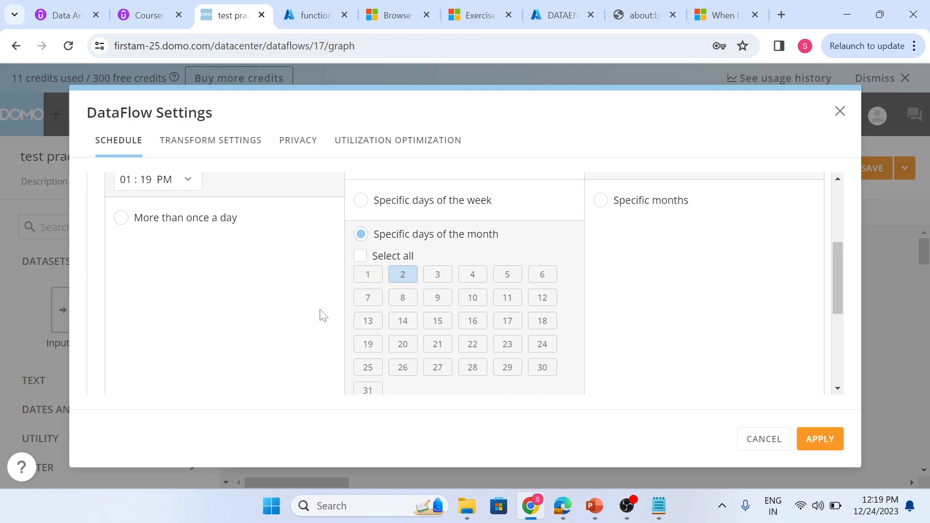
Step: Limit the schedule to specific months, selecting January through August and December
scroll(324, 315, "up", 3)
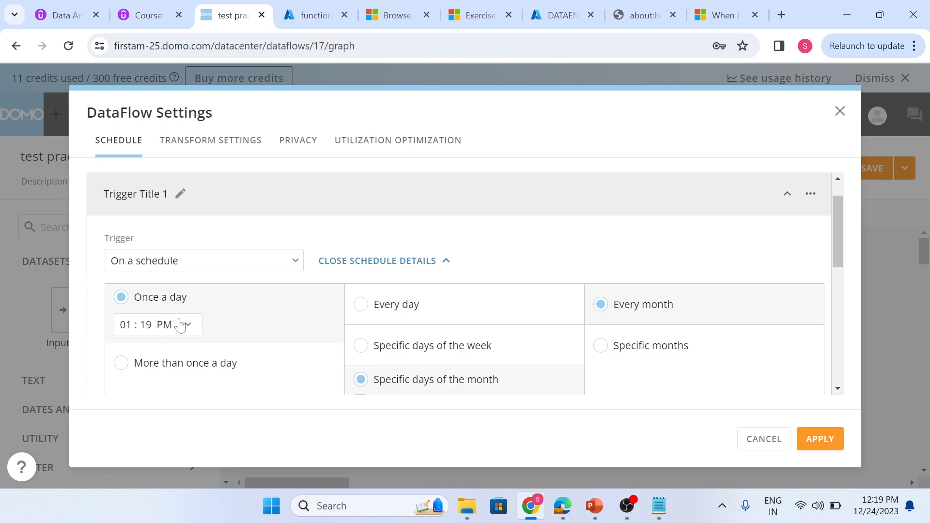
scroll(330, 326, "down", 3)
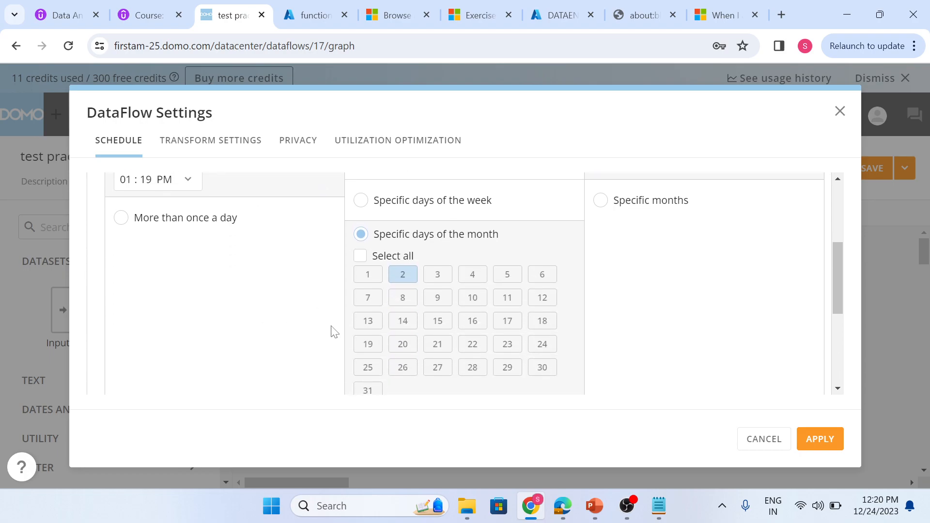
scroll(340, 328, "up", 3)
scroll(394, 311, "down", 3)
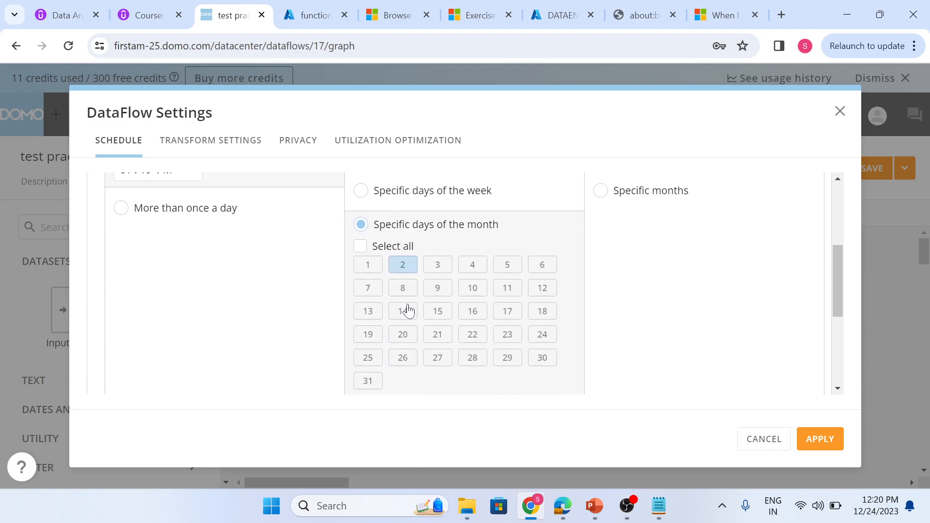
scroll(569, 297, "up", 3)
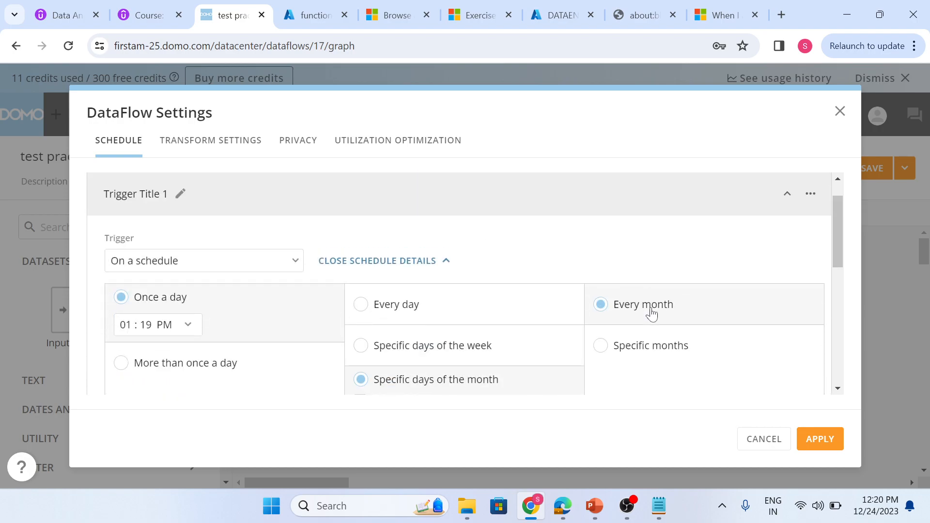
left_click(649, 346)
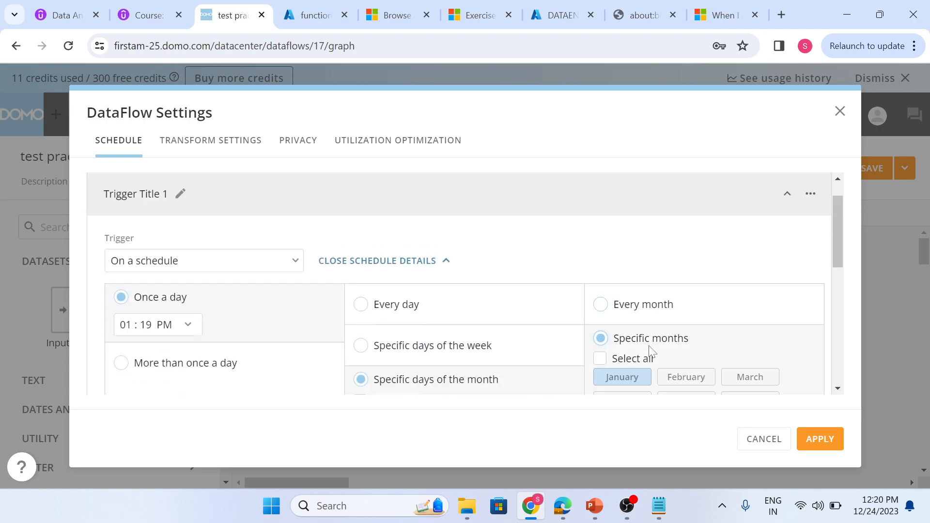
scroll(649, 346, "down", 2)
scroll(647, 340, "down", 2)
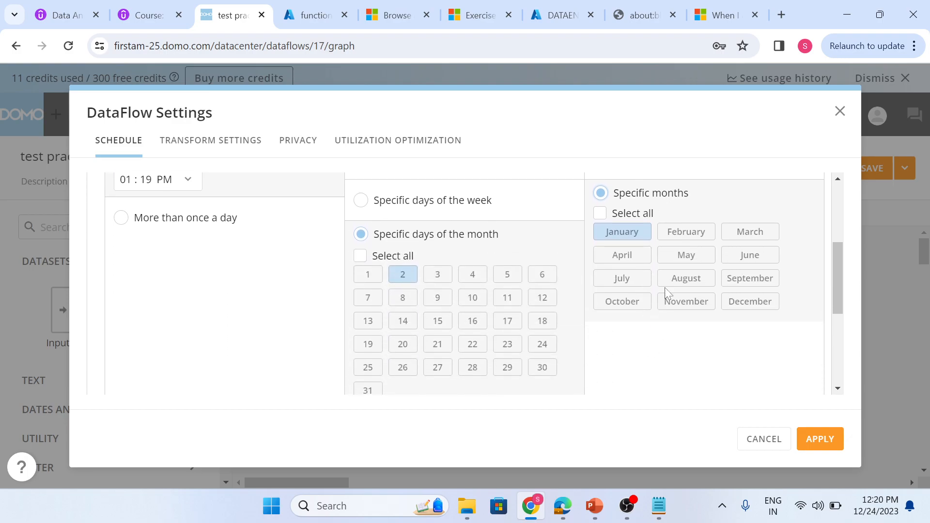
left_click(685, 234)
left_click(744, 234)
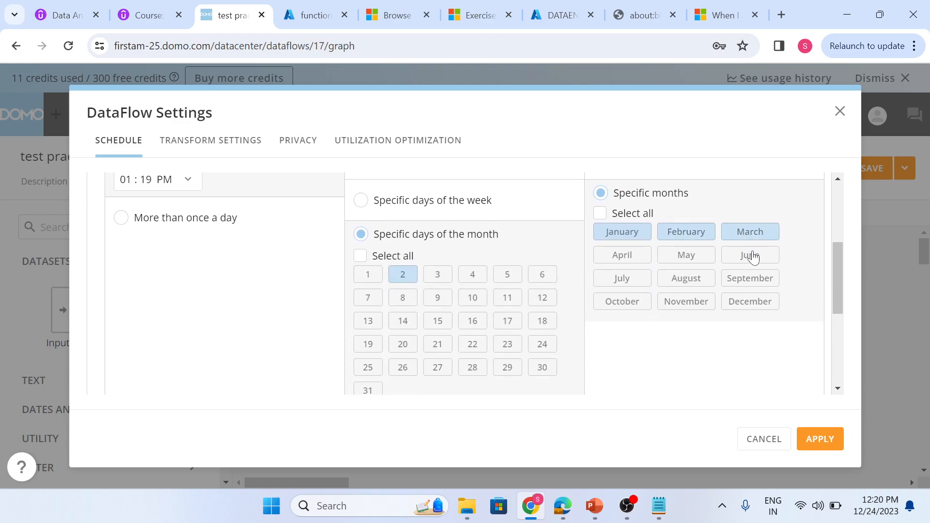
left_click(752, 256)
left_click(687, 257)
left_click(615, 263)
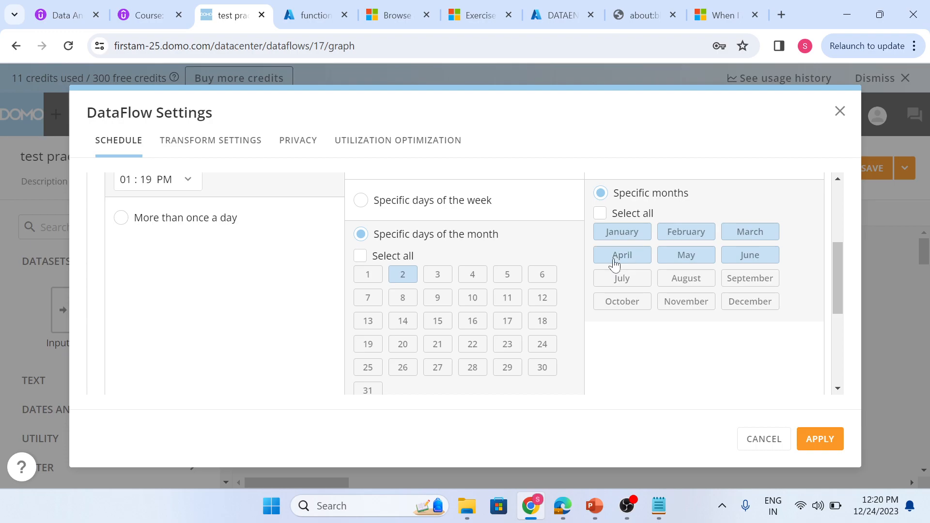
left_click(623, 283)
left_click(675, 282)
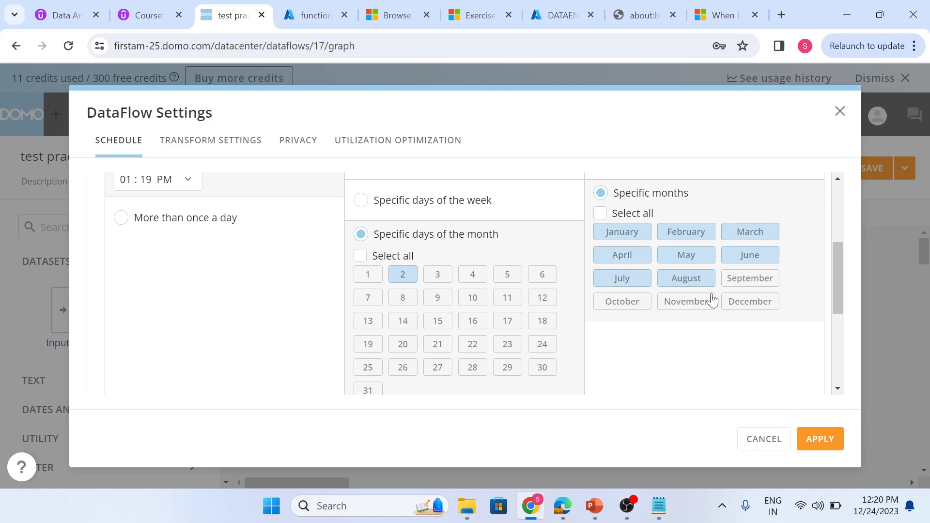
left_click(729, 305)
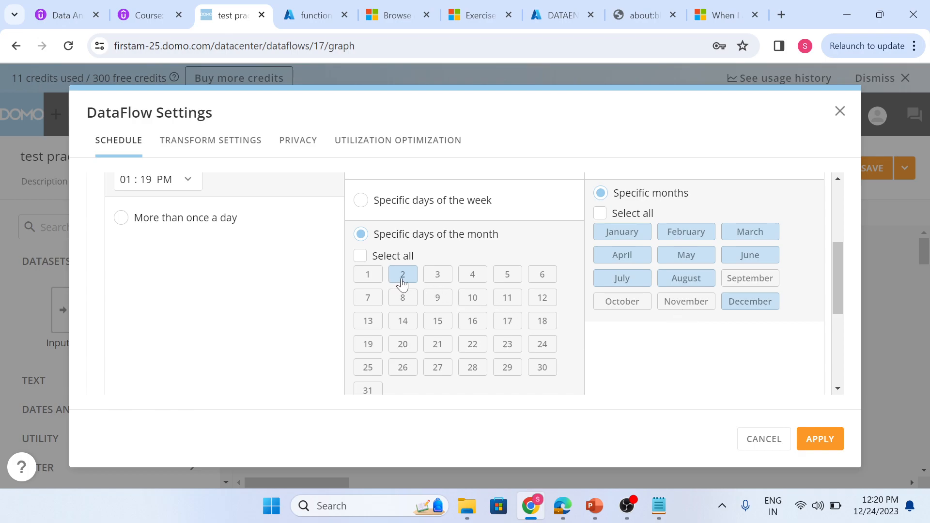
scroll(393, 285, "up", 1)
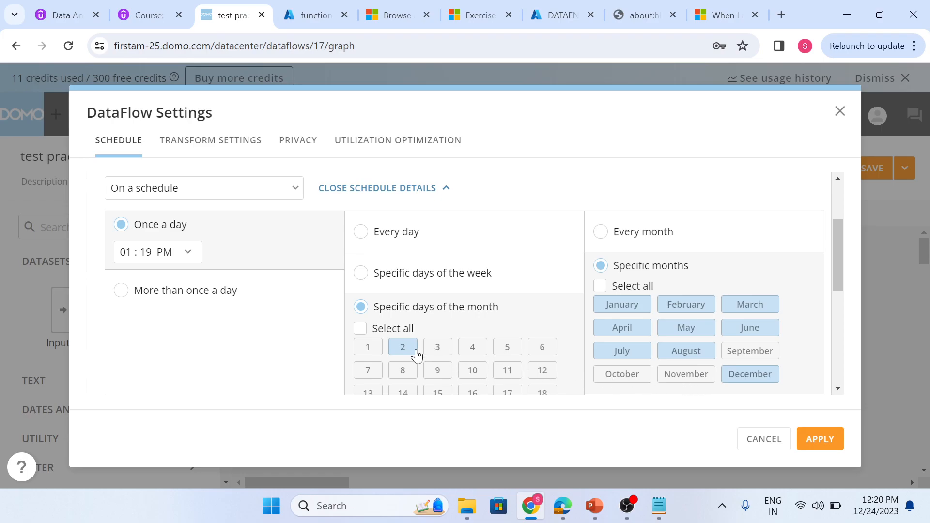
scroll(414, 356, "down", 2)
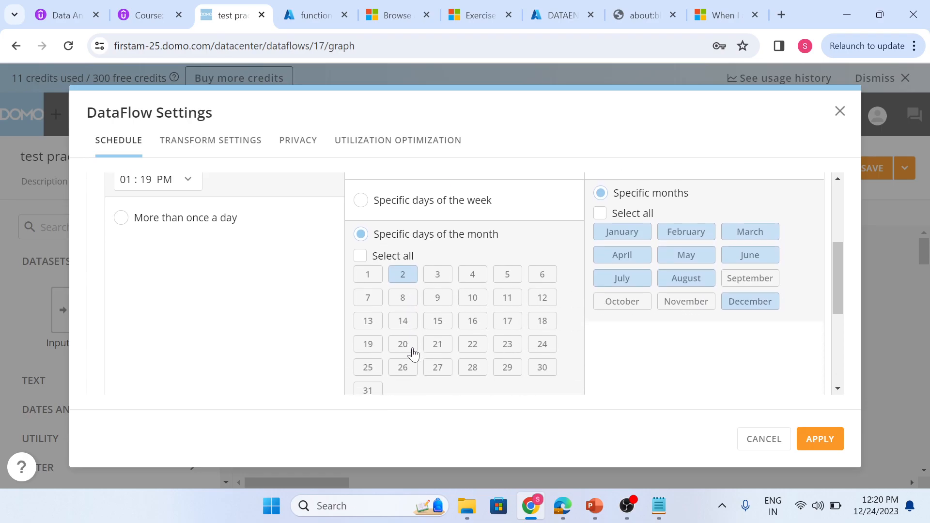
scroll(413, 355, "up", 4)
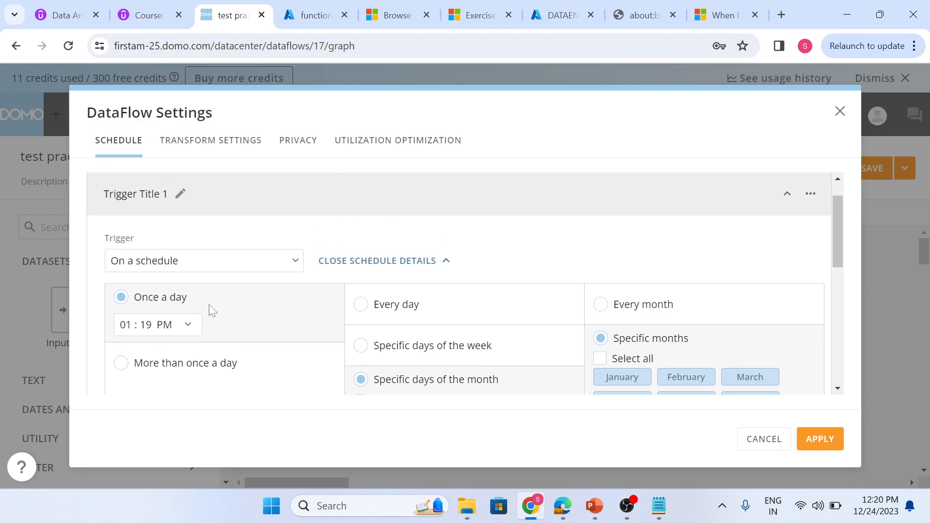
Step: Switch the trigger to run more than once a day and open its minute value for editing
scroll(209, 311, "down", 2)
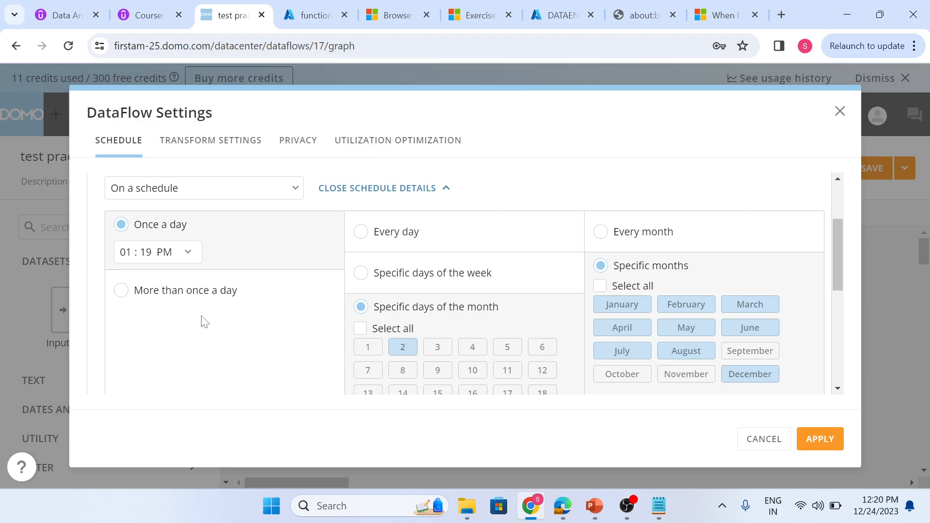
left_click(190, 298)
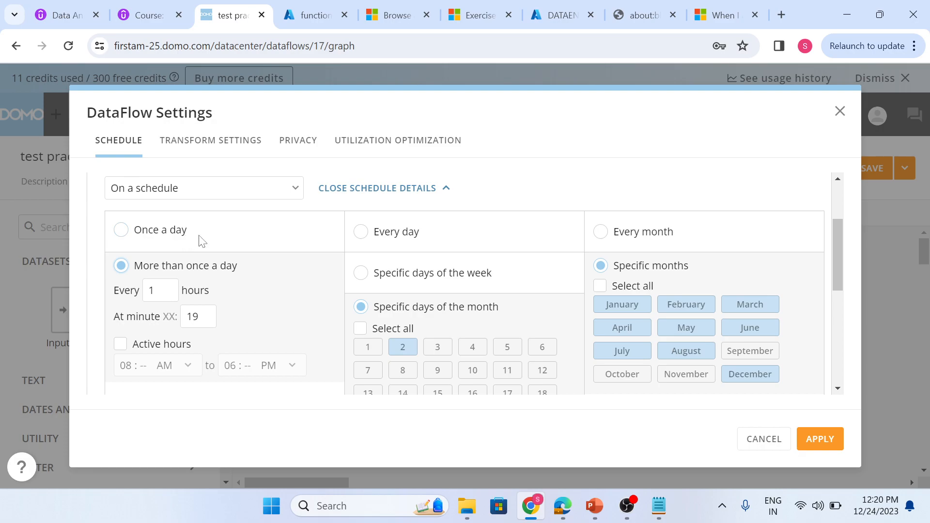
scroll(209, 267, "down", 1)
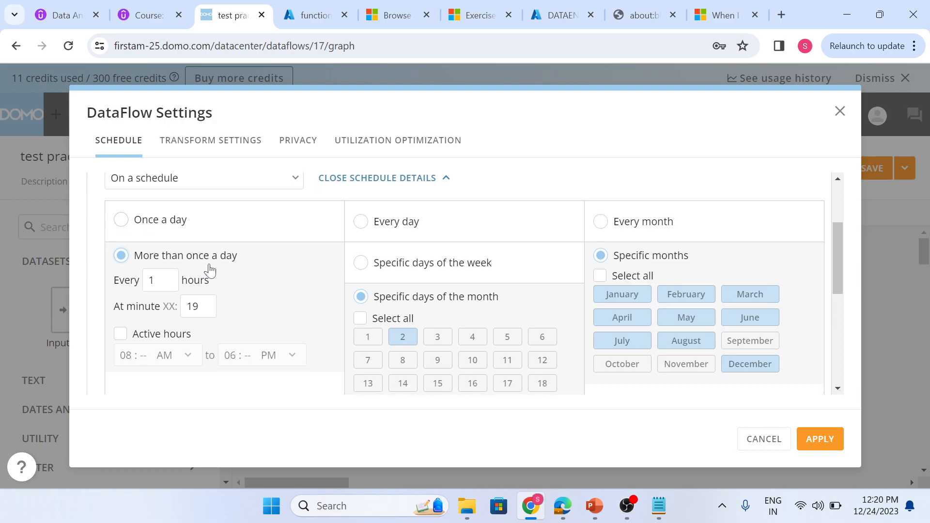
scroll(208, 264, "down", 2)
scroll(209, 264, "up", 3)
scroll(203, 291, "down", 1)
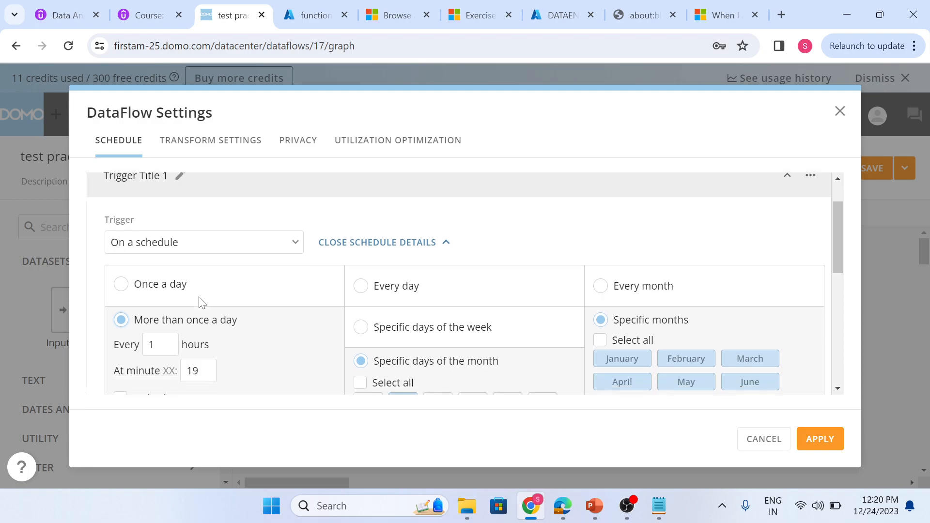
scroll(203, 302, "down", 1)
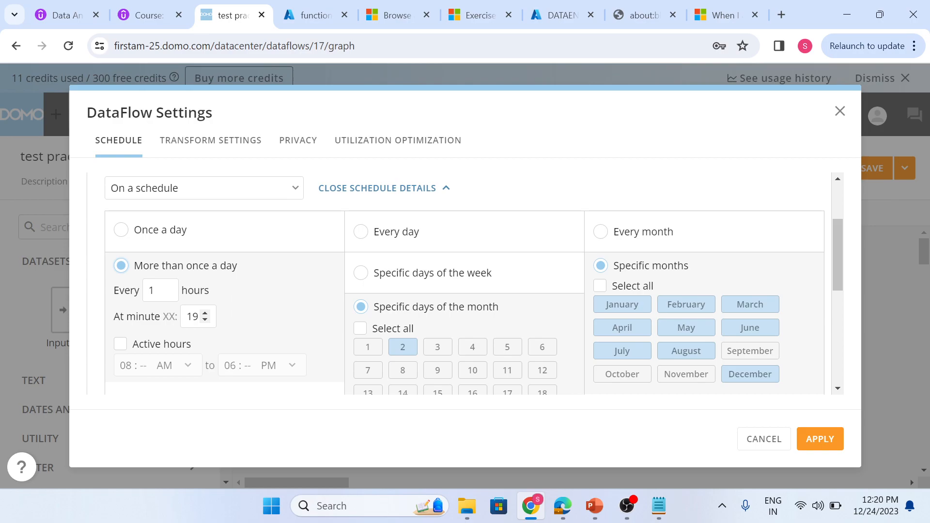
left_click(198, 317)
Step: Select all months for the schedule and set it to run every day after trying specific days of the week
scroll(630, 308, "down", 2)
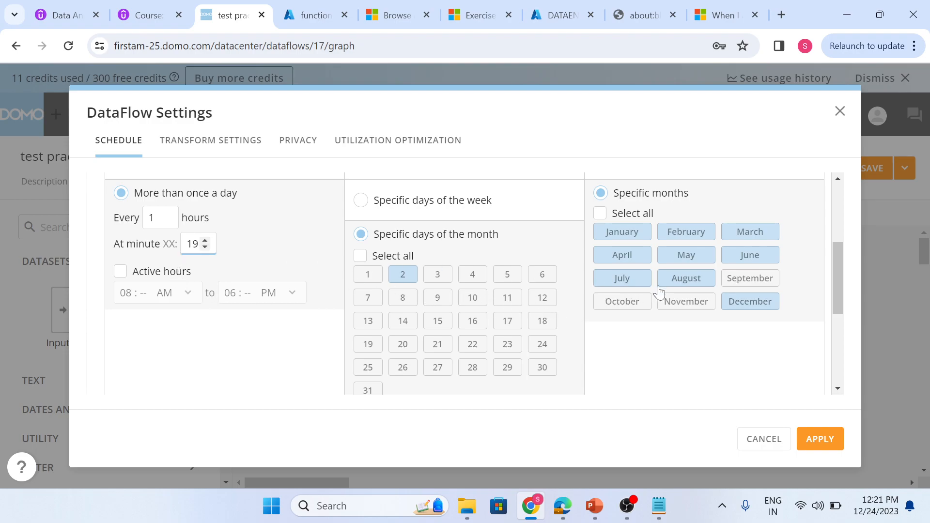
left_click(600, 216)
left_click(600, 214)
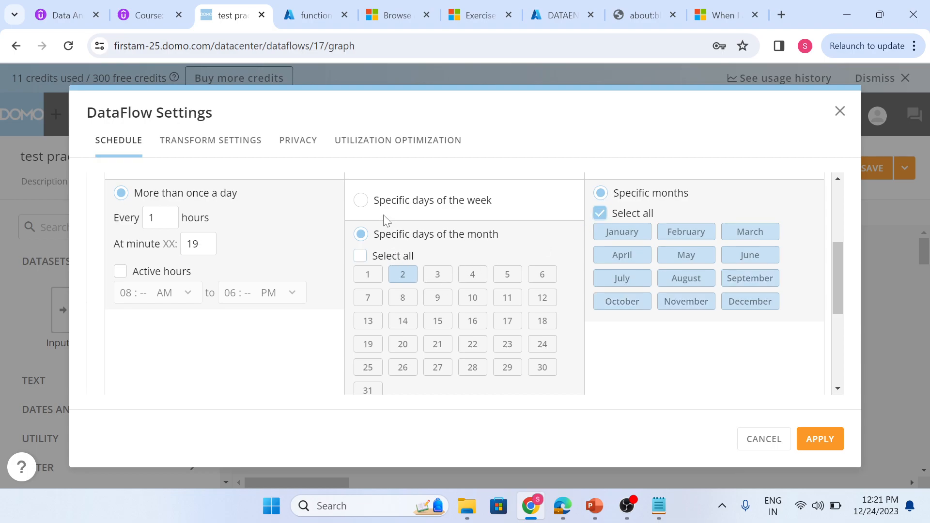
left_click(361, 200)
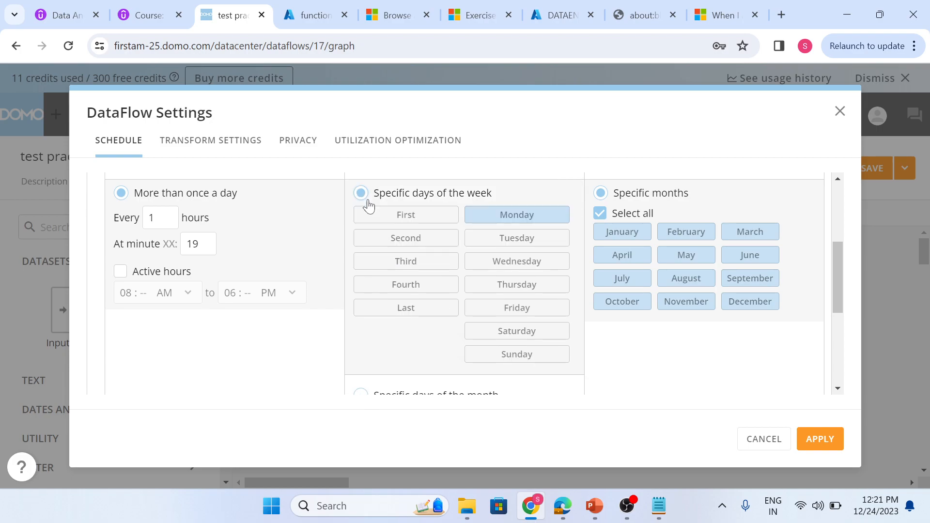
scroll(379, 291, "up", 3)
scroll(387, 307, "down", 3)
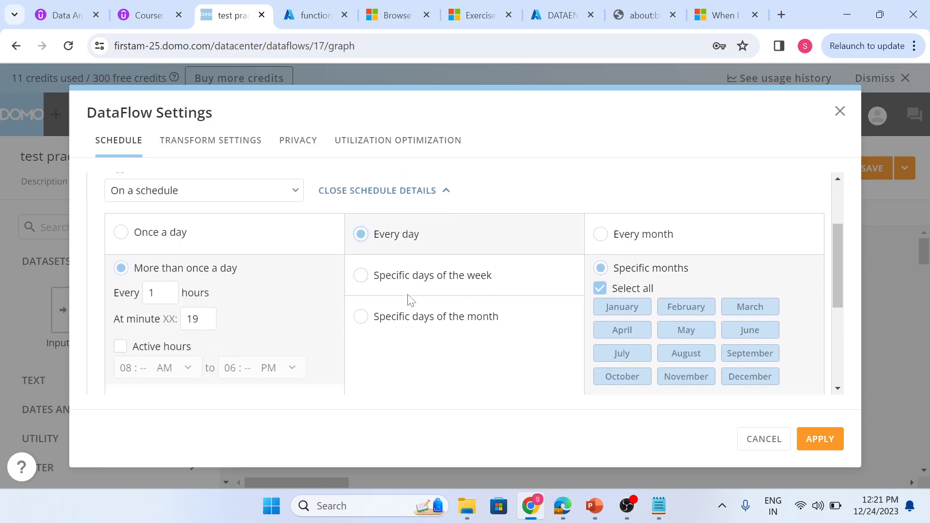
scroll(661, 304, "up", 2)
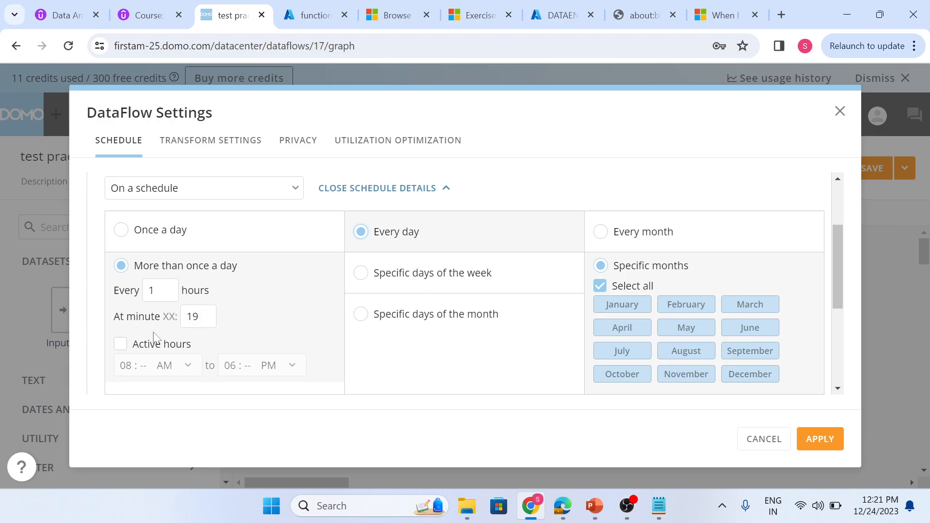
Step: Enable active hours for the trigger and set their start hour to 07 AM
left_click(120, 344)
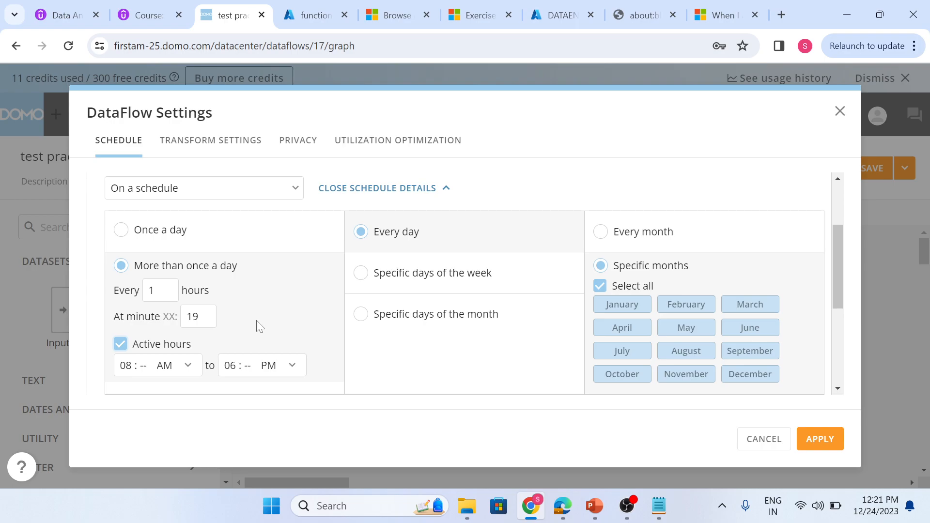
left_click(189, 374)
left_click(126, 366)
left_click(131, 366)
type("07")
Step: Review the remaining trigger options and close the DataFlow settings without applying the schedule changes
scroll(303, 324, "down", 3)
scroll(311, 328, "down", 1)
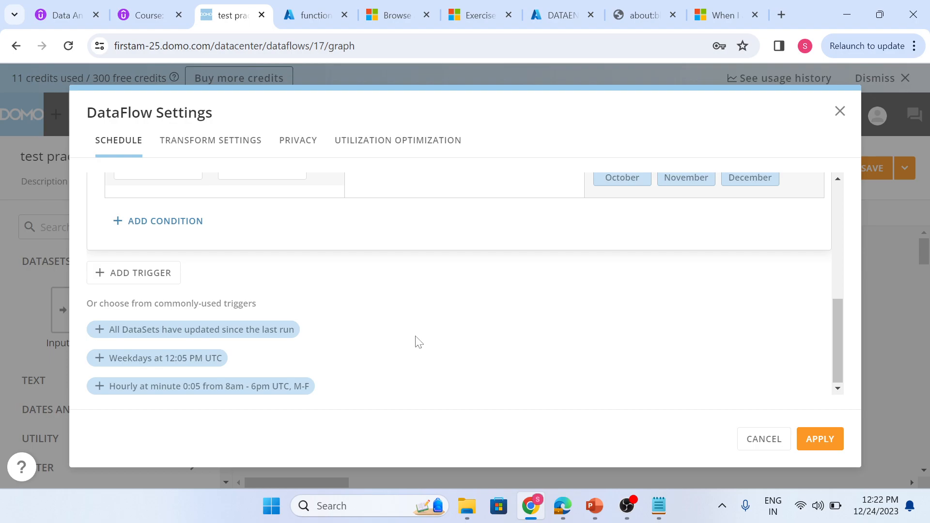
scroll(419, 342, "up", 4)
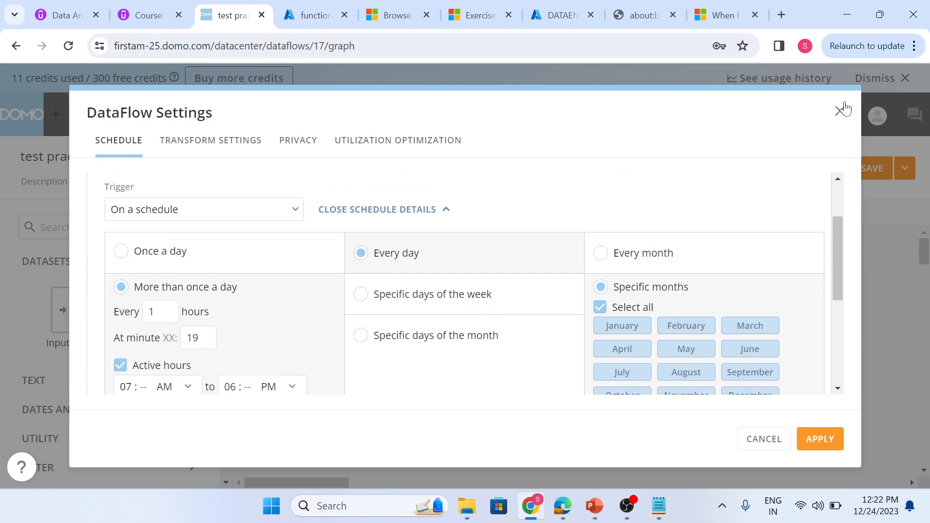
left_click(840, 113)
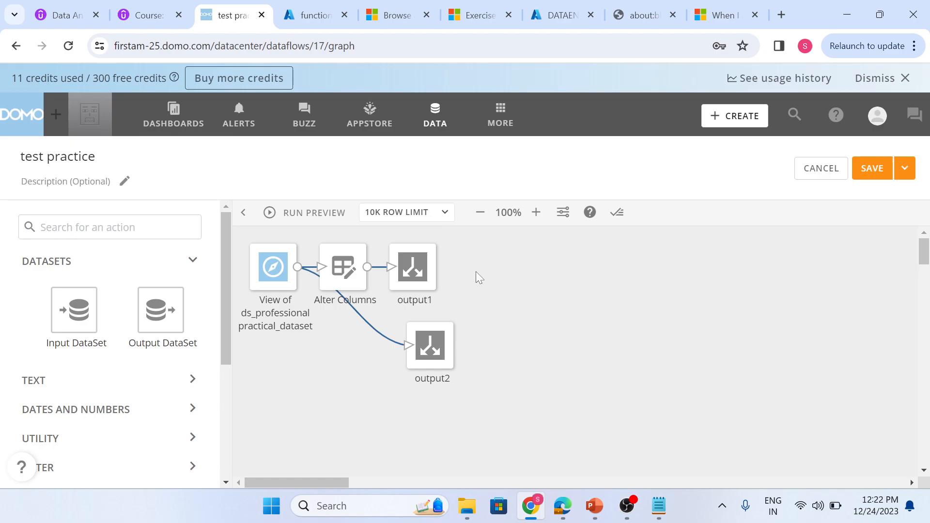